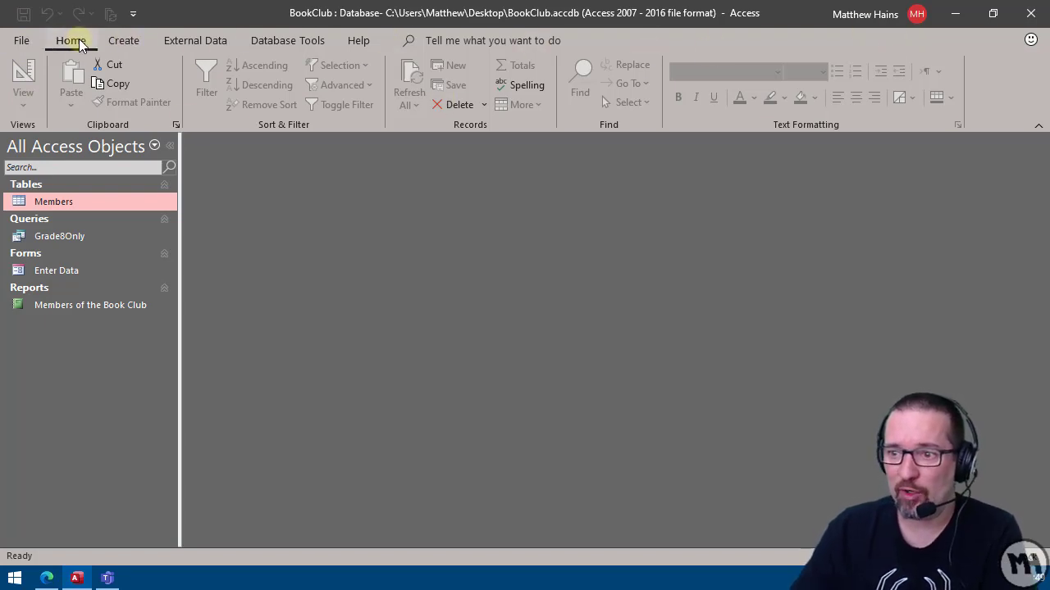
pyautogui.click(125, 42)
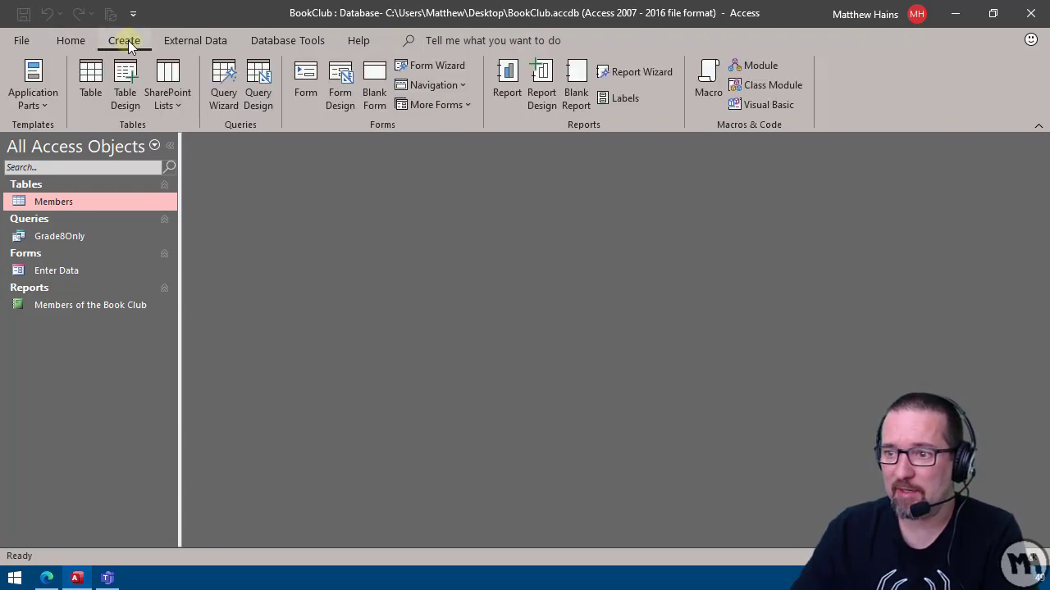
pyautogui.click(185, 46)
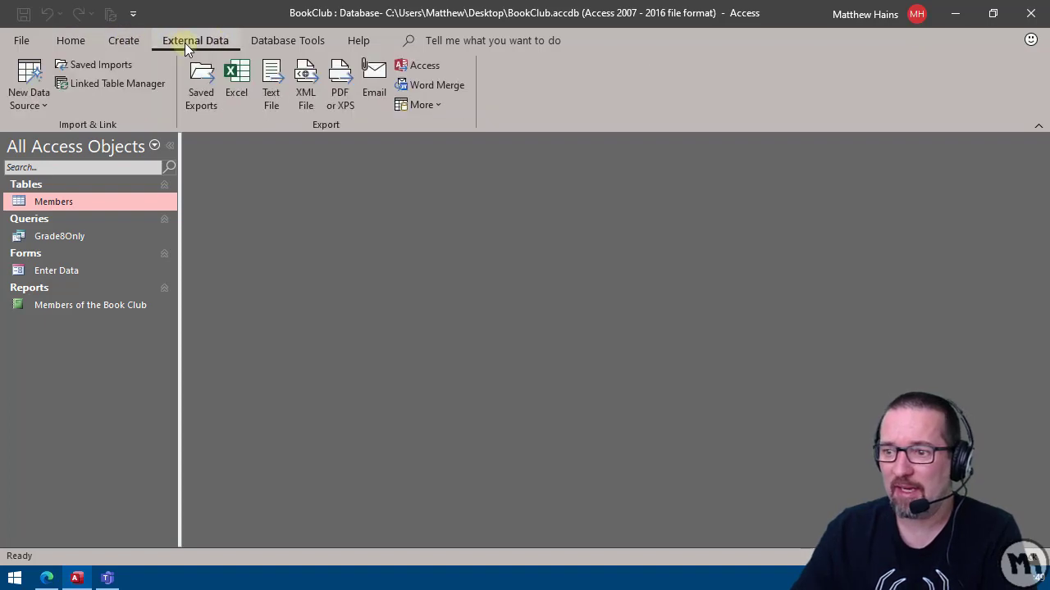
pyautogui.click(286, 44)
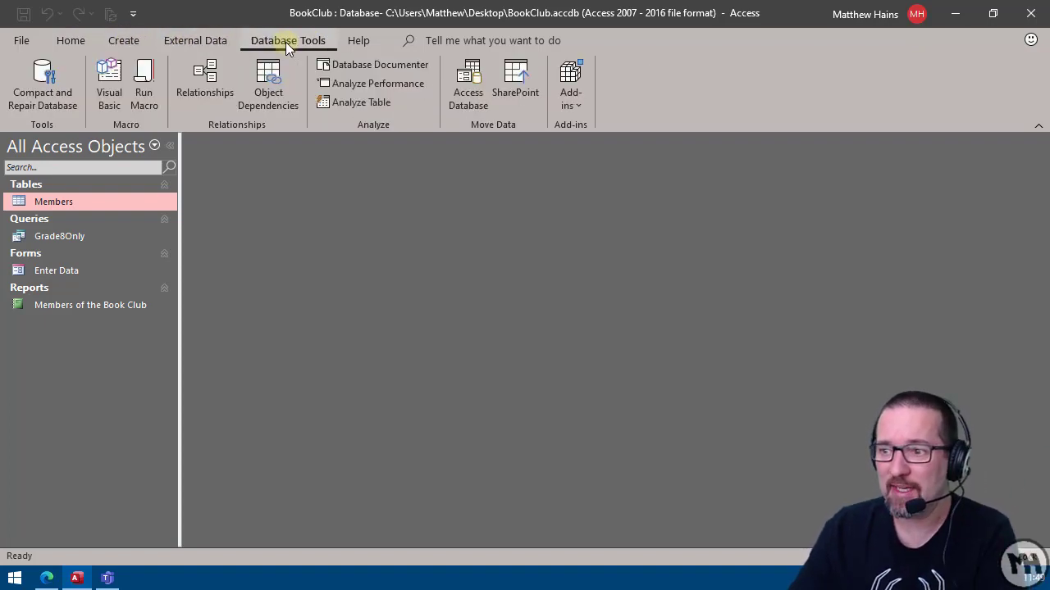
pyautogui.click(373, 40)
pyautogui.click(72, 45)
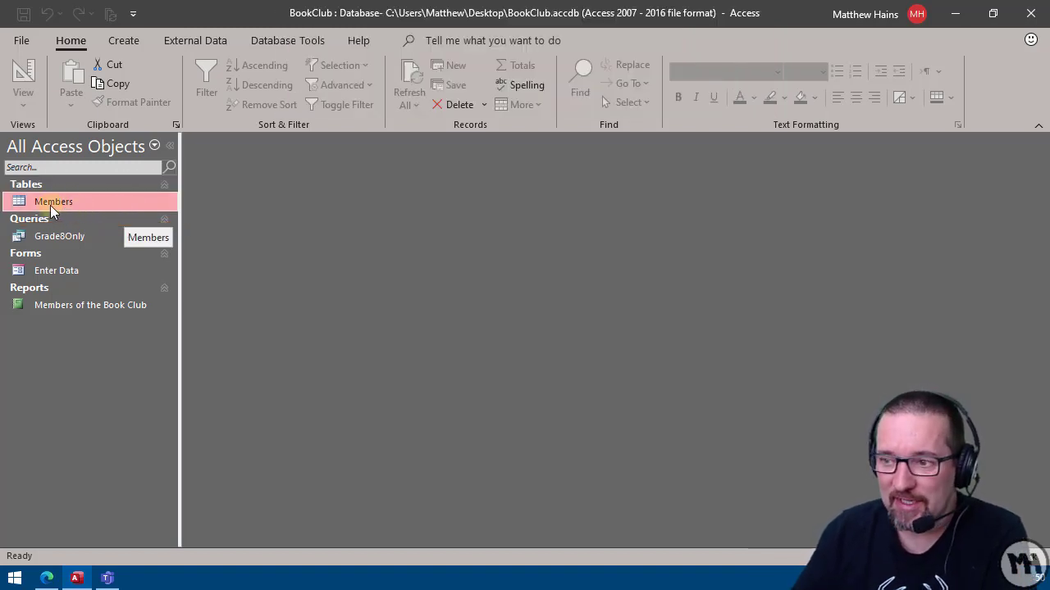
# Open the Members table in Datasheet View and close the Field List to show all its columns
pyautogui.doubleClick(50, 205)
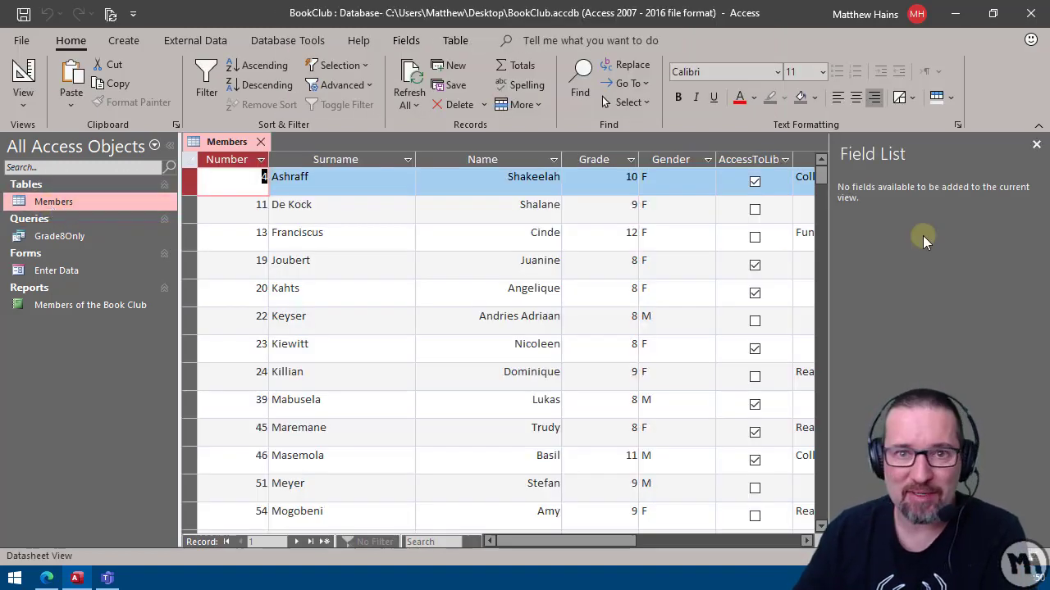
pyautogui.click(1035, 144)
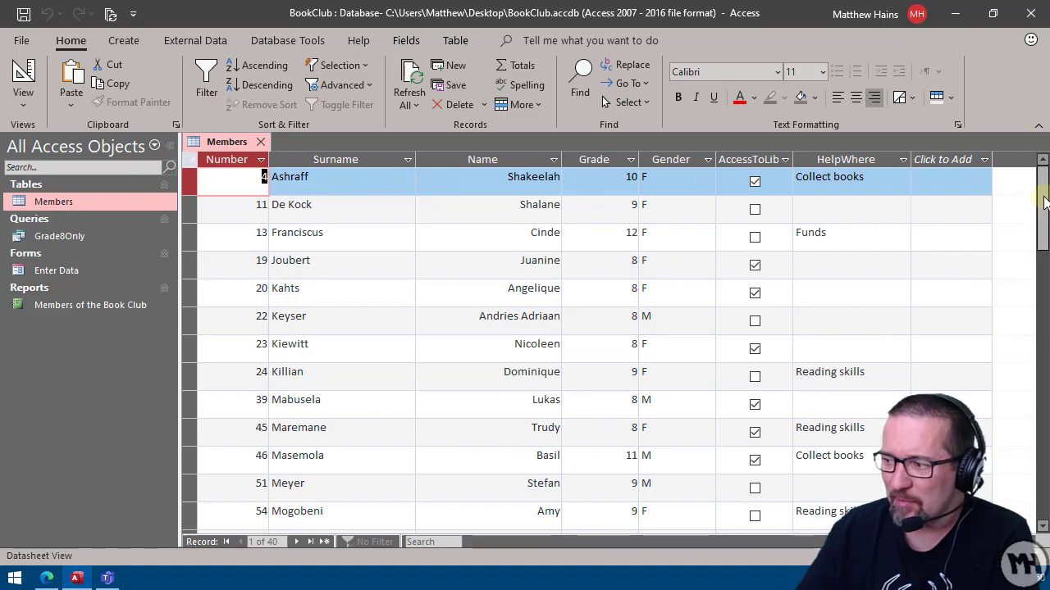
pyautogui.moveTo(1044, 202); pyautogui.dragTo(1044, 168)
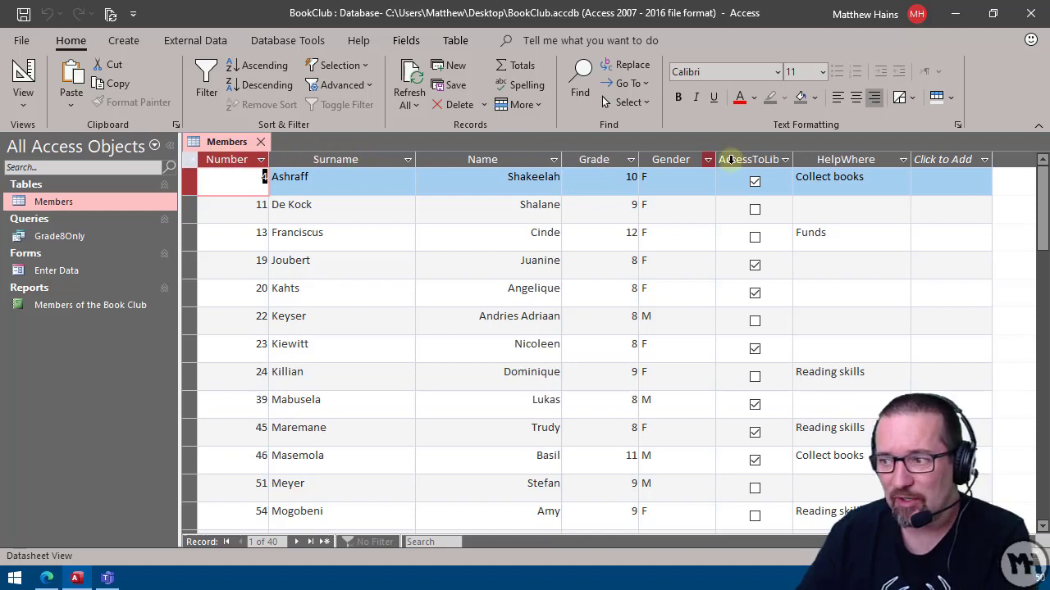
# Examine the Surname, Name and Grade fields across the Members table's records, then close the table
pyautogui.click(361, 180)
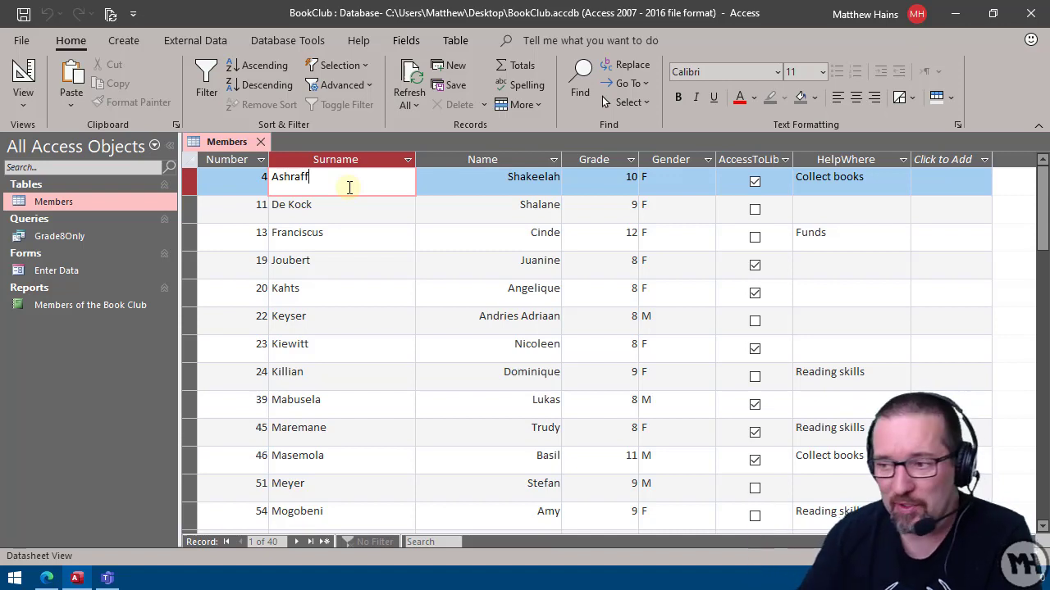
pyautogui.click(492, 158)
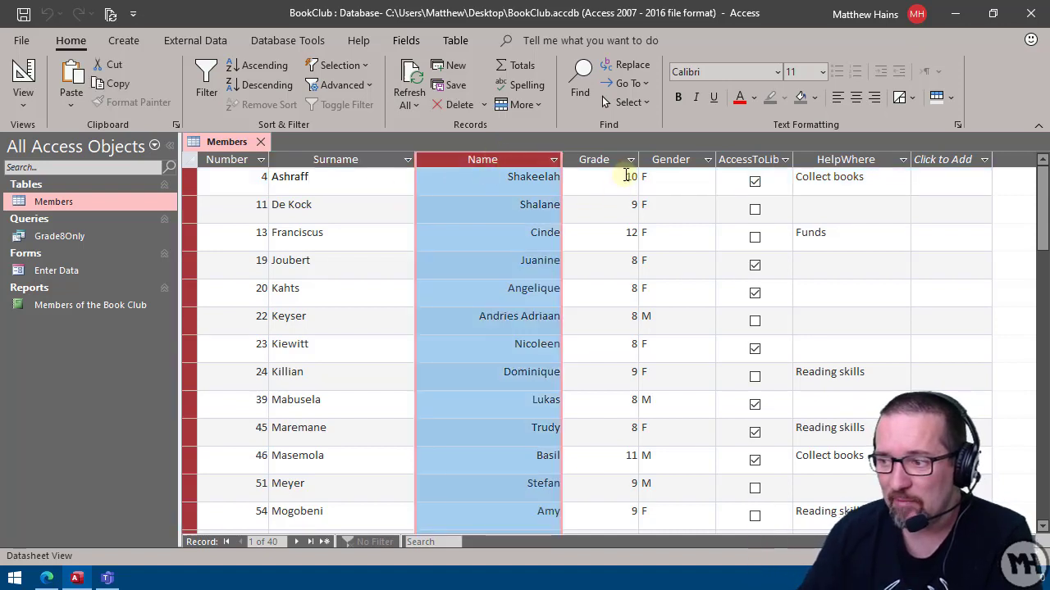
pyautogui.click(615, 158)
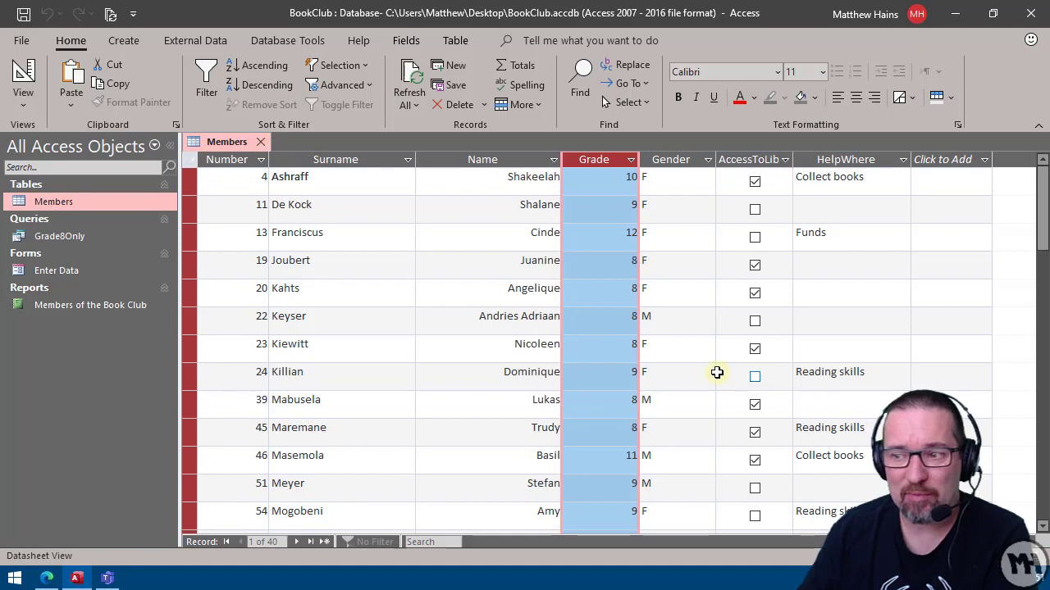
pyautogui.moveTo(1045, 182); pyautogui.dragTo(1043, 148)
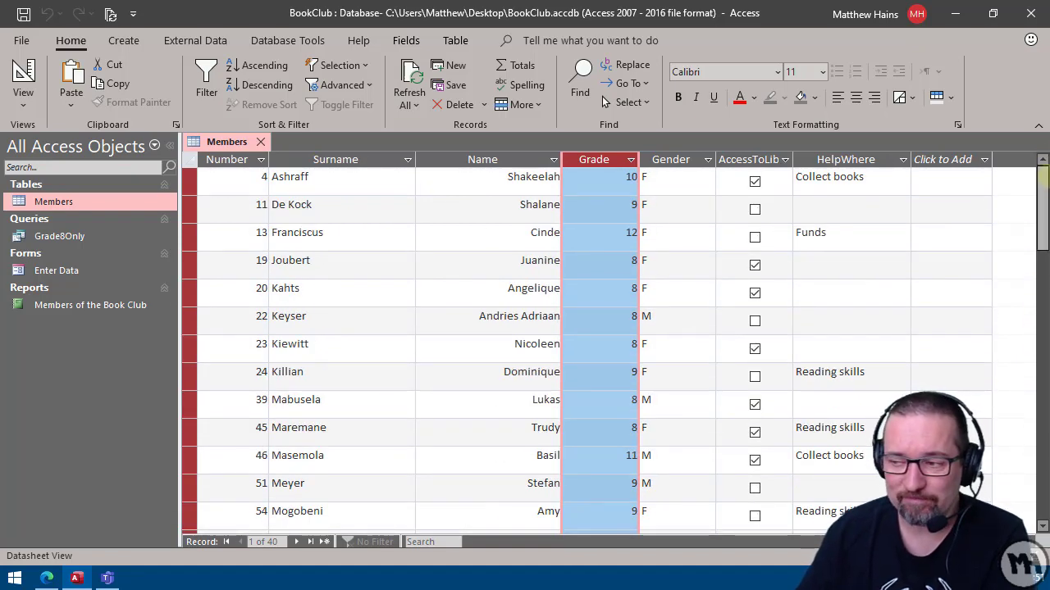
pyautogui.click(261, 143)
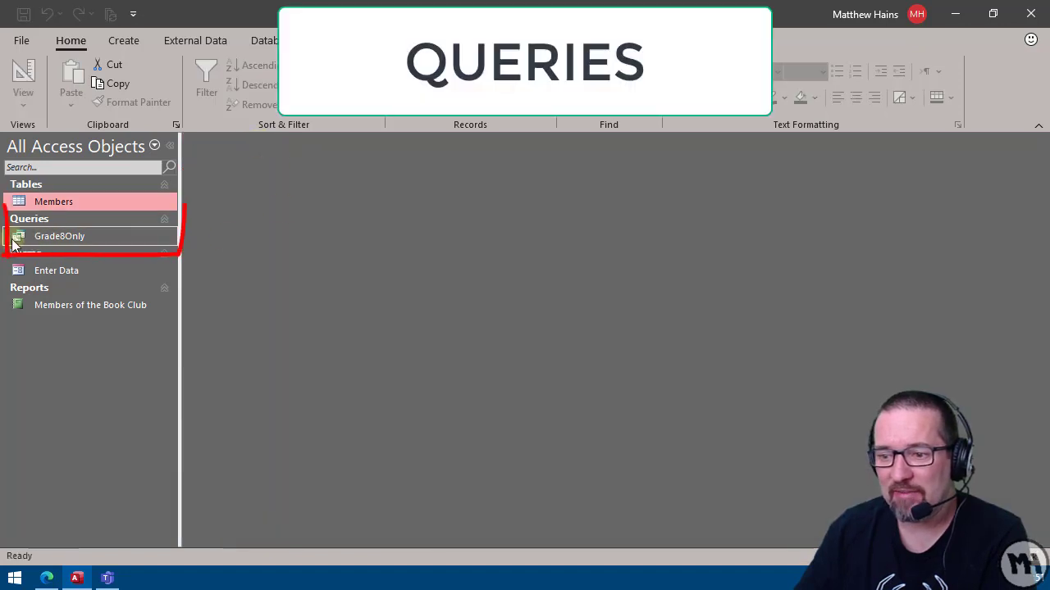
# Open the Grade8Only query, look through all its records, and close it
pyautogui.click(43, 238)
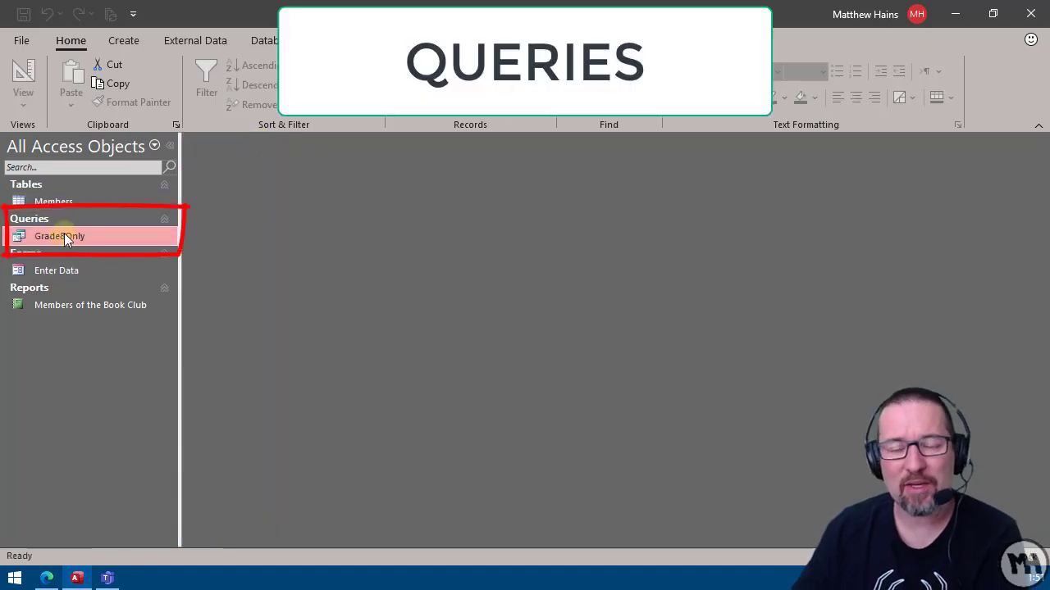
pyautogui.doubleClick(64, 236)
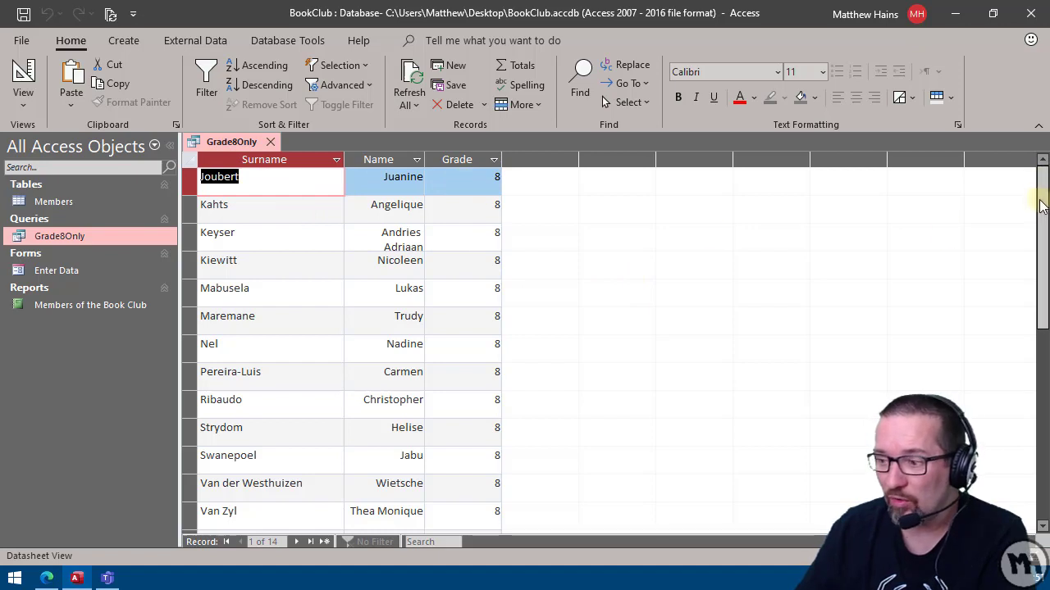
pyautogui.moveTo(1042, 196); pyautogui.dragTo(1040, 293)
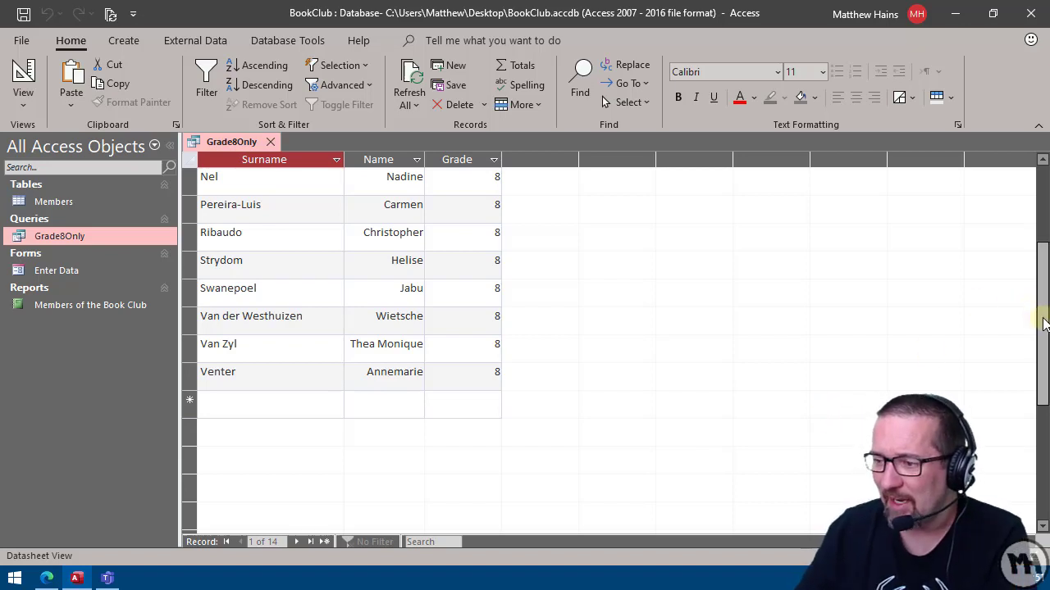
pyautogui.moveTo(1040, 306); pyautogui.dragTo(1045, 215)
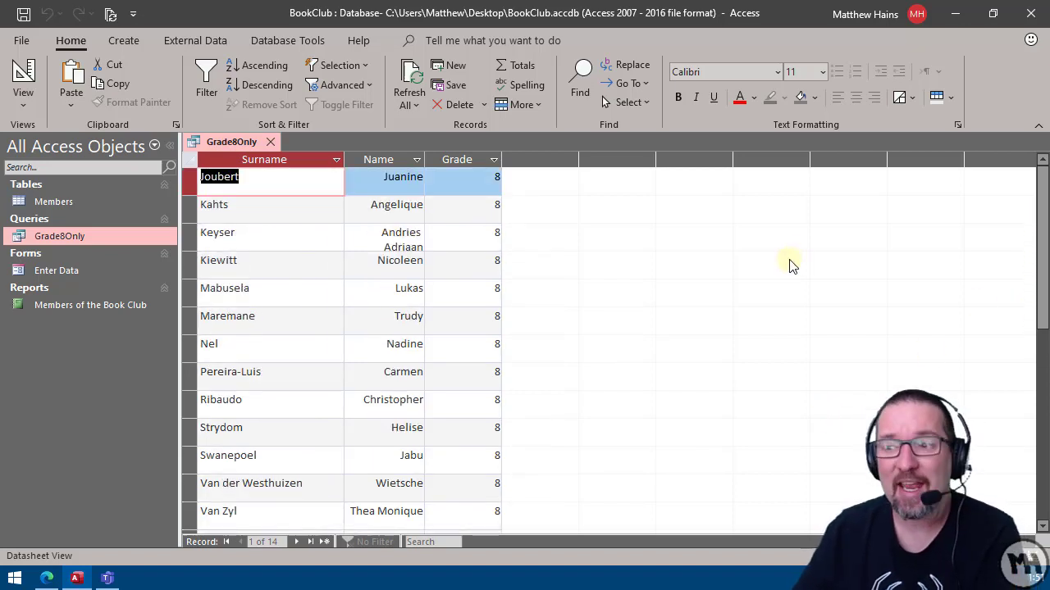
pyautogui.click(272, 143)
# Open the Enter Data form, inspect the fields of its first member record, and close the form
pyautogui.click(90, 273)
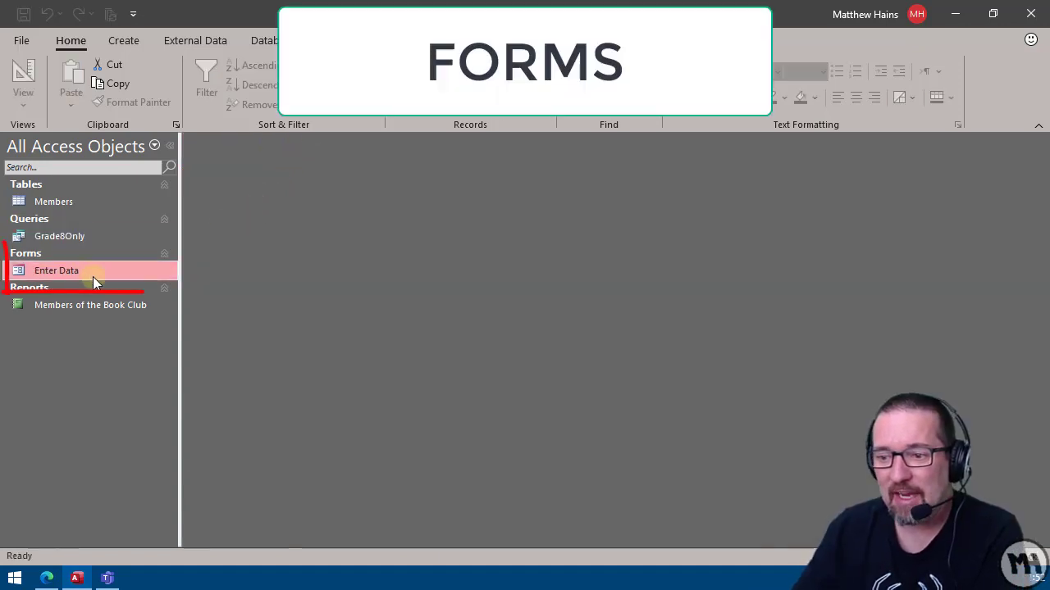
pyautogui.doubleClick(91, 269)
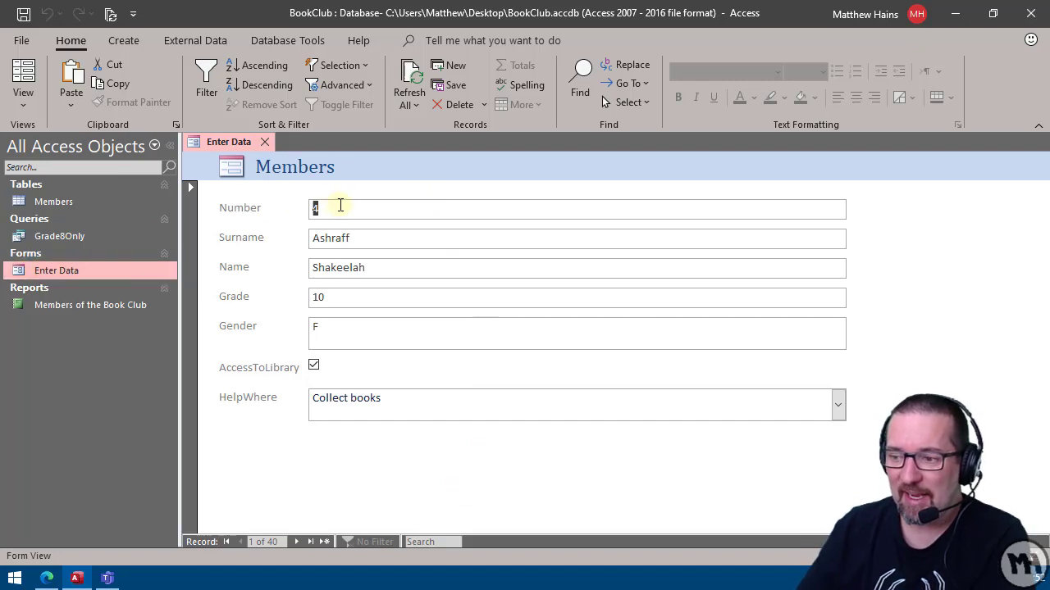
pyautogui.click(347, 296)
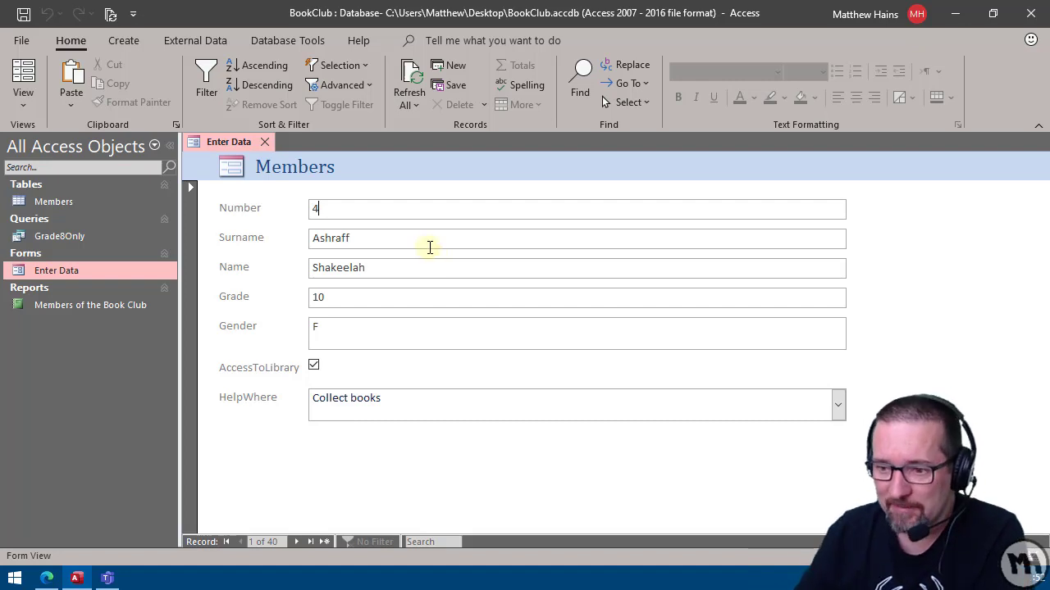
pyautogui.click(265, 141)
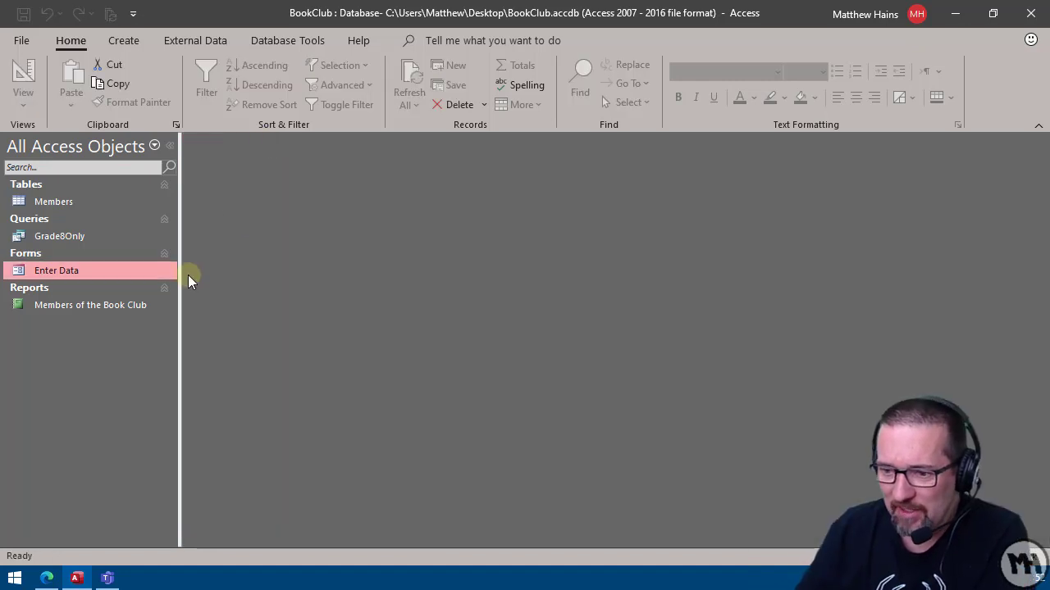
# Open the Members of the Book Club report, read it through from header to page footer, and close it
pyautogui.click(33, 304)
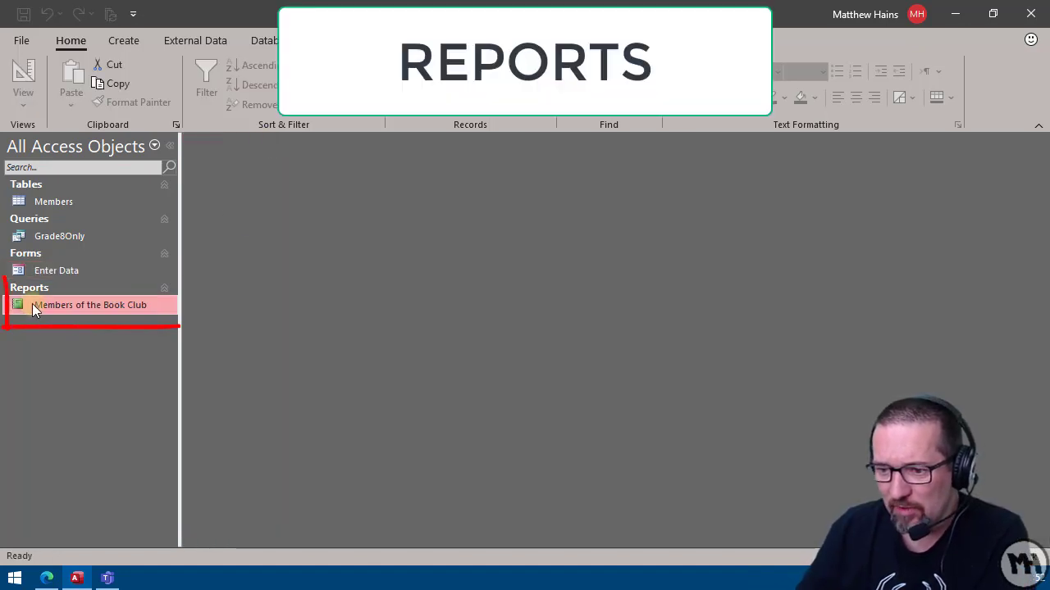
pyautogui.doubleClick(101, 306)
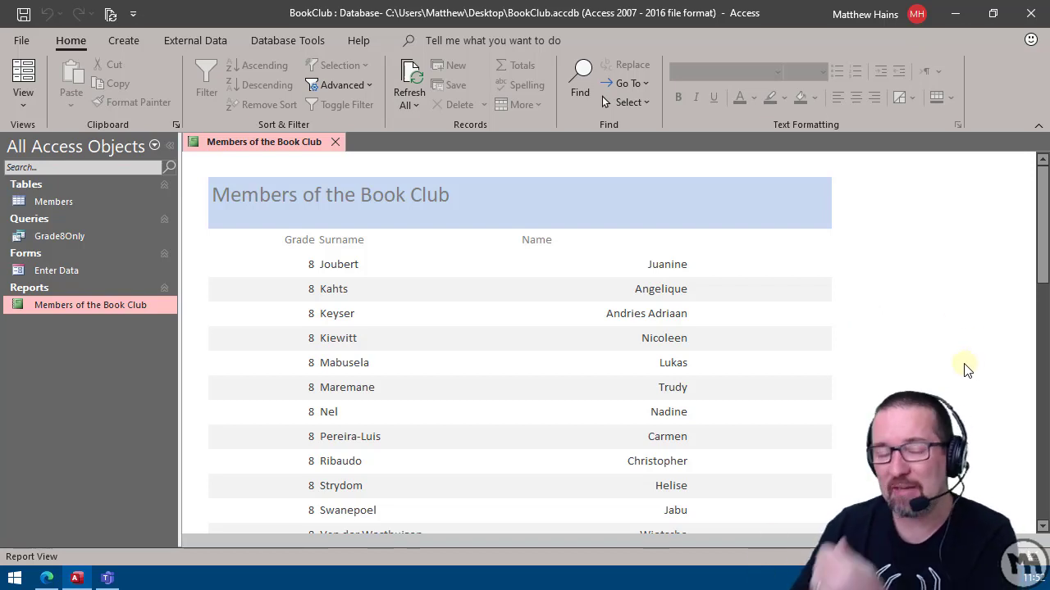
pyautogui.scroll(-5, 964, 369)
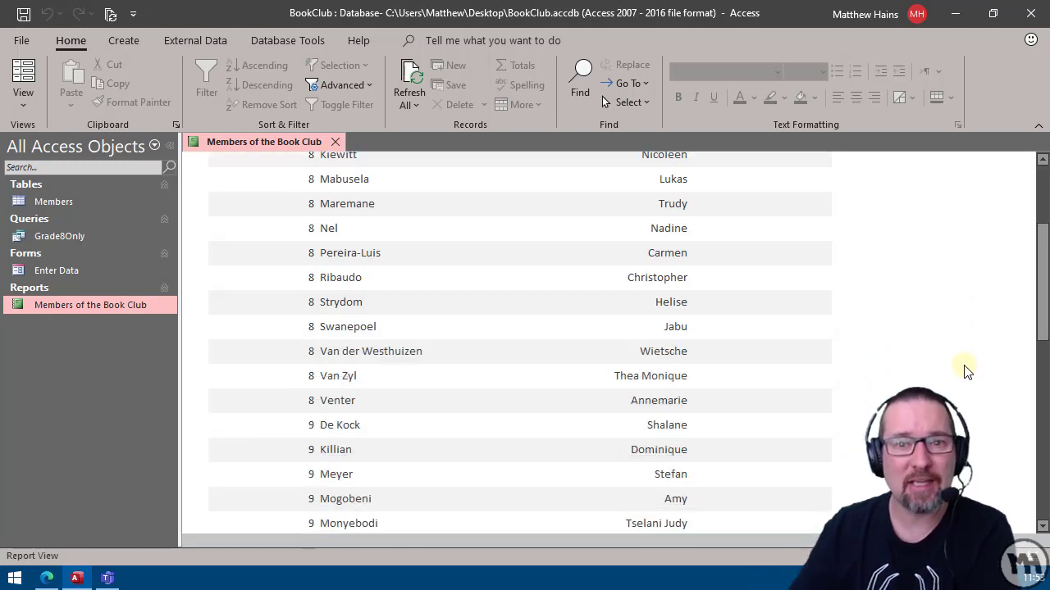
pyautogui.scroll(-9, 964, 377)
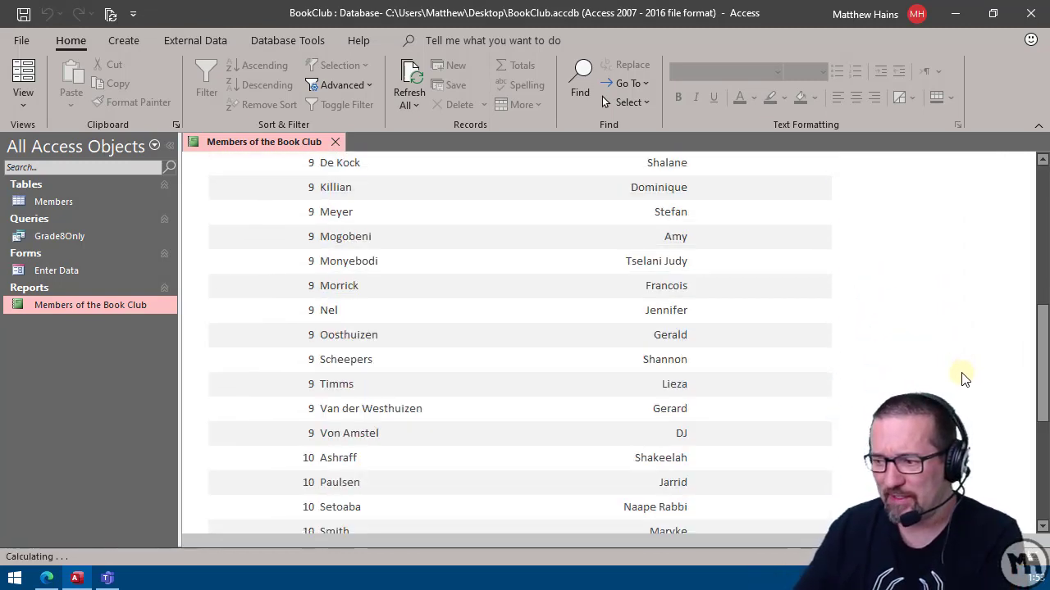
pyautogui.scroll(-6, 965, 378)
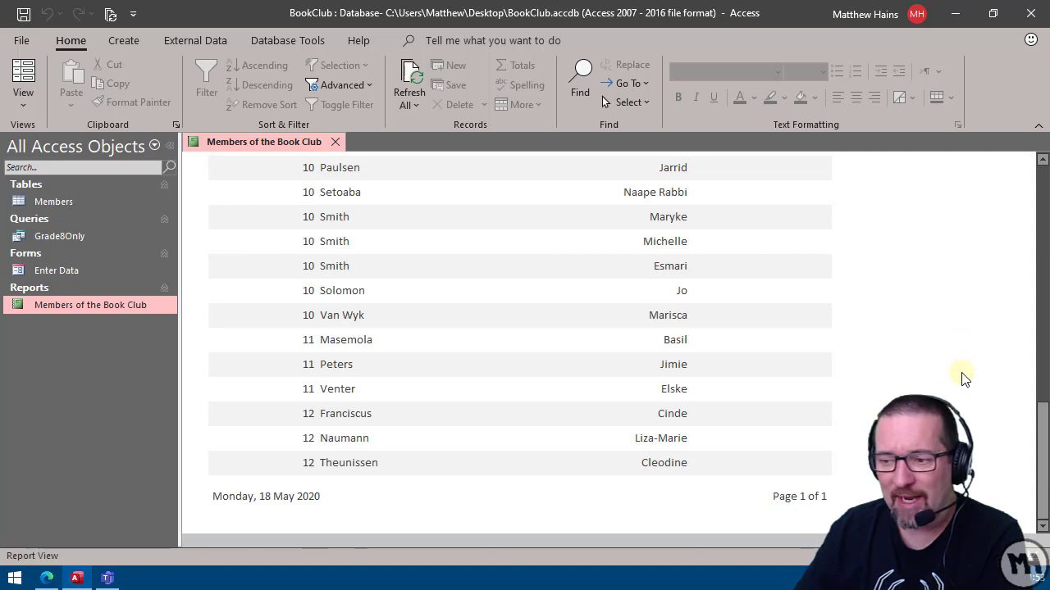
pyautogui.scroll(4, 965, 377)
pyautogui.scroll(15, 965, 377)
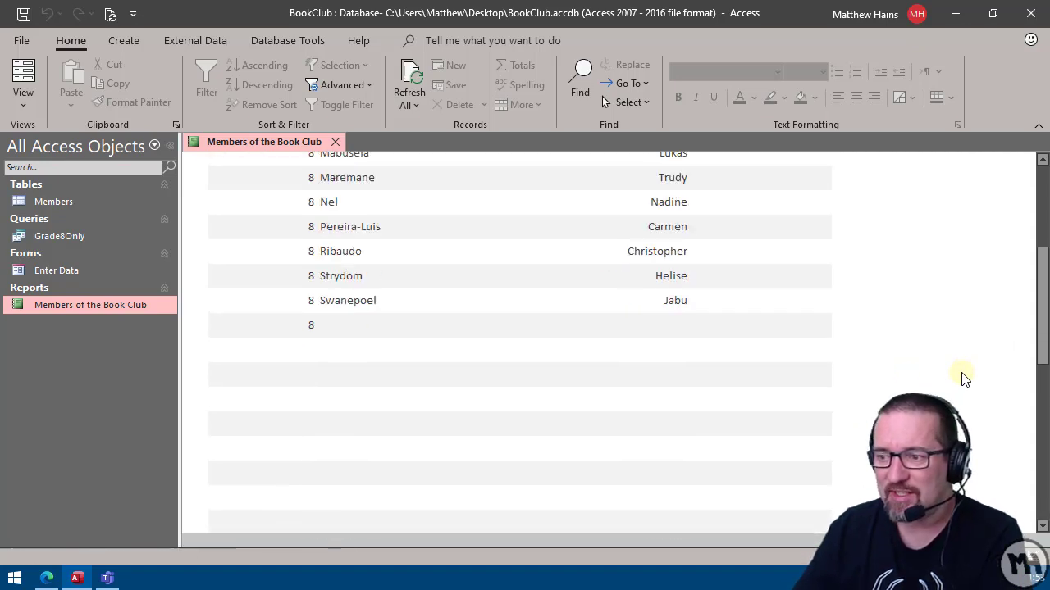
pyautogui.scroll(1, 965, 378)
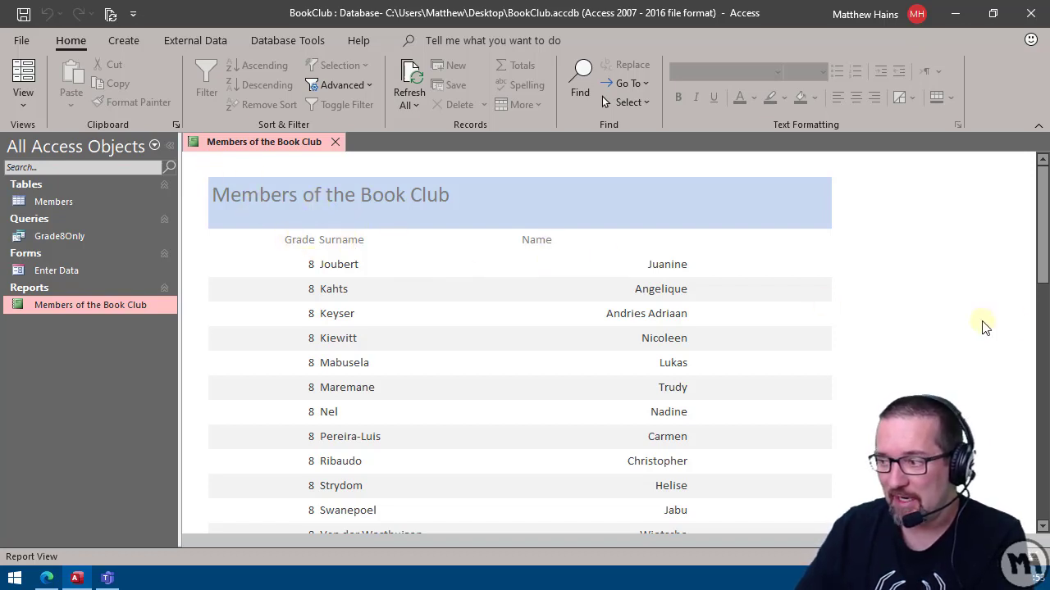
pyautogui.scroll(-1, 1045, 215)
pyautogui.moveTo(1045, 215)
pyautogui.mouseDown()
pyautogui.moveTo(1029, 344)
pyautogui.moveTo(1036, 467)
pyautogui.moveTo(1035, 225)
pyautogui.mouseUp()
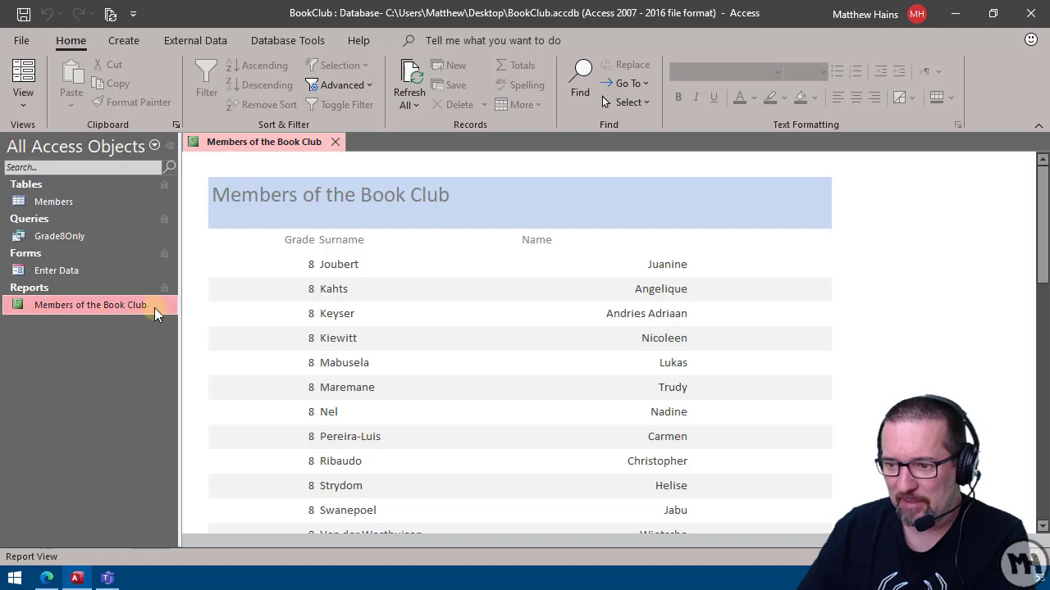
pyautogui.click(334, 142)
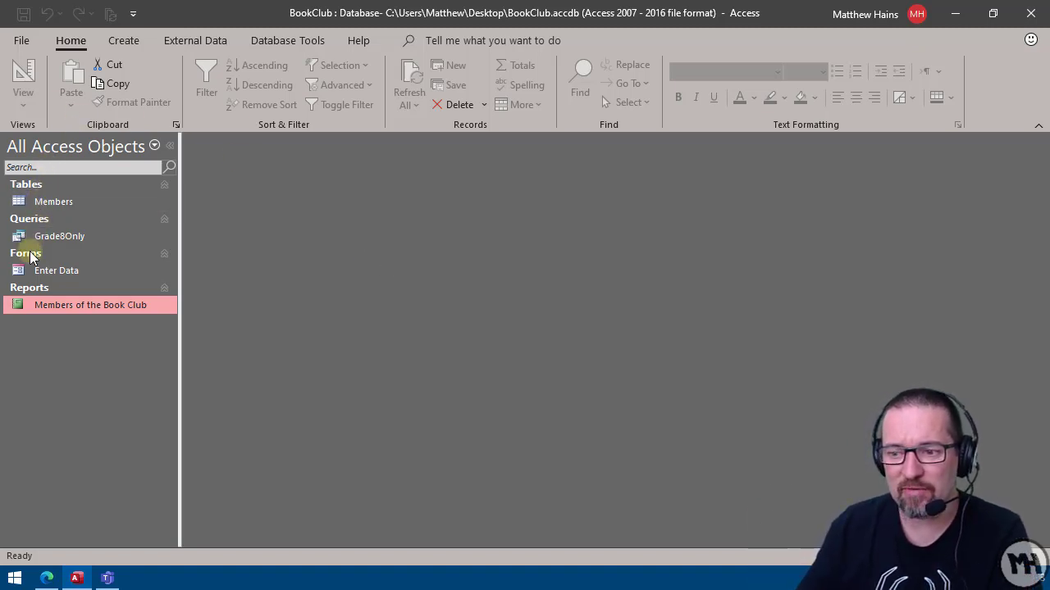
# Reopen the Members table and select the Grade8Only query, Enter Data form and Members of the Book Club report in turn
pyautogui.doubleClick(64, 201)
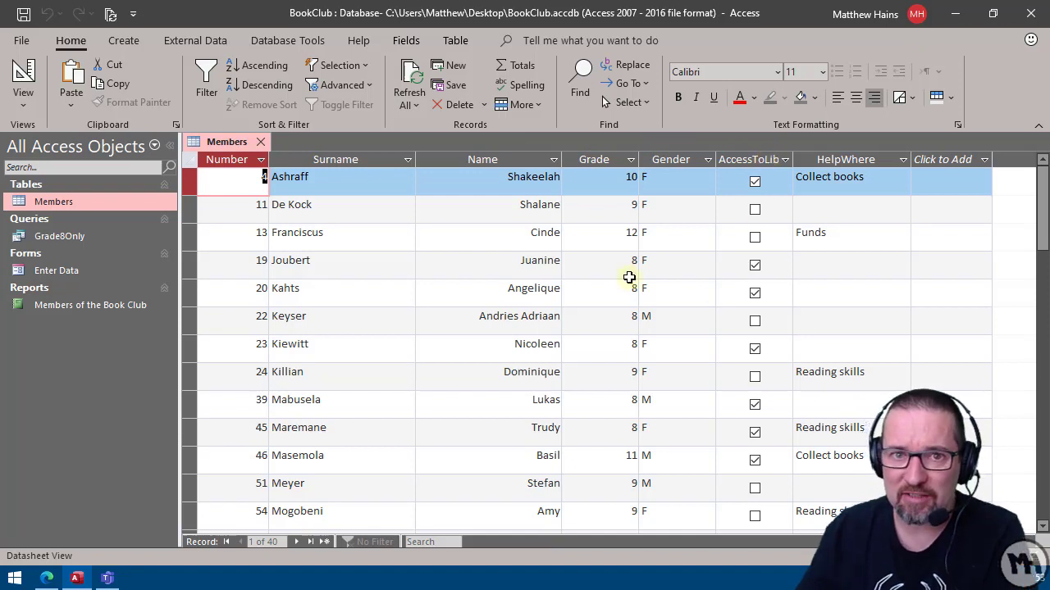
pyautogui.click(61, 238)
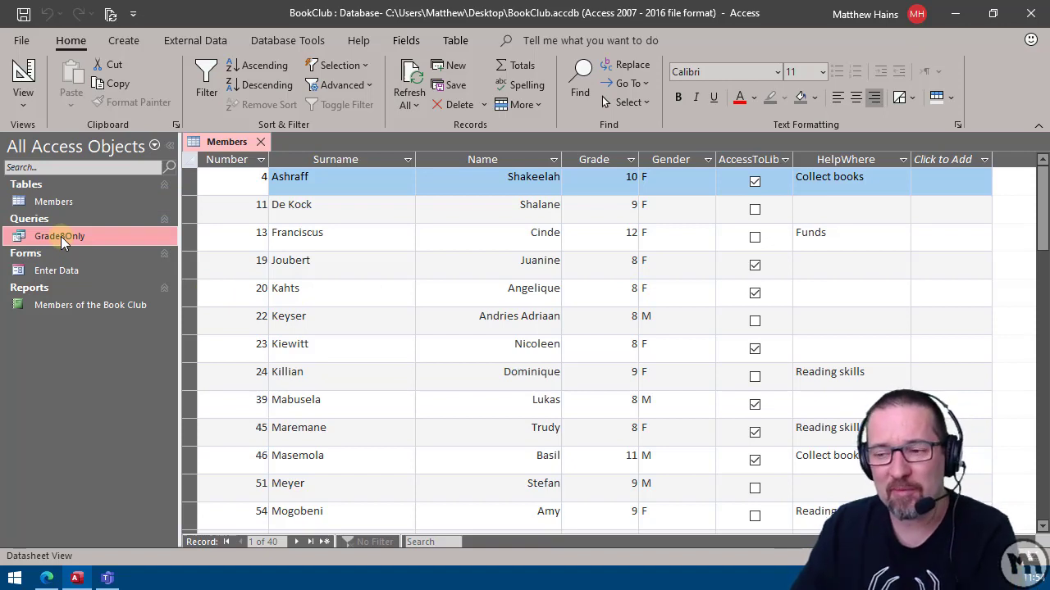
pyautogui.click(56, 274)
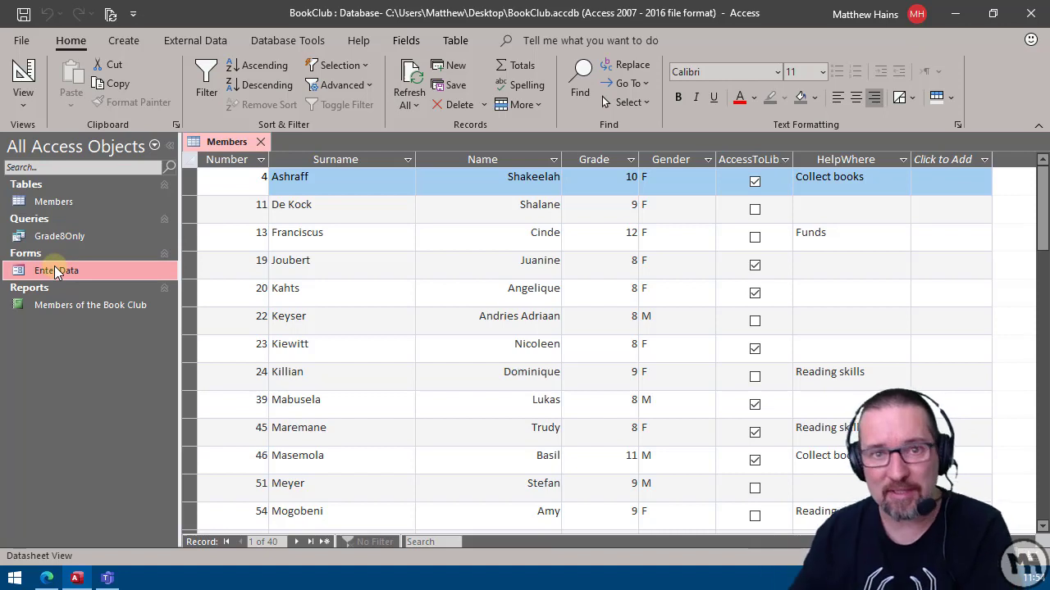
pyautogui.click(71, 304)
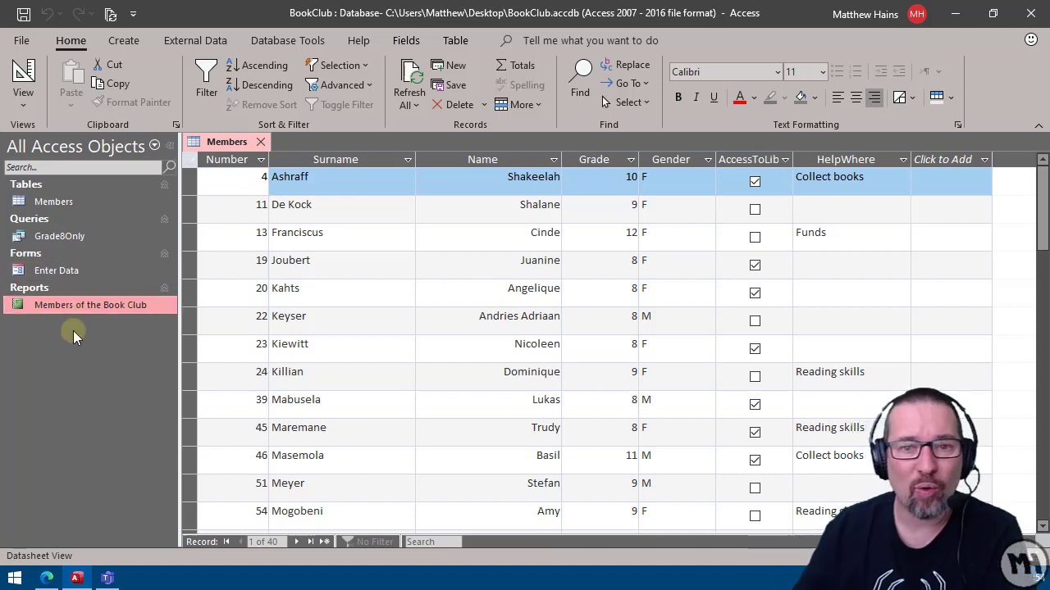